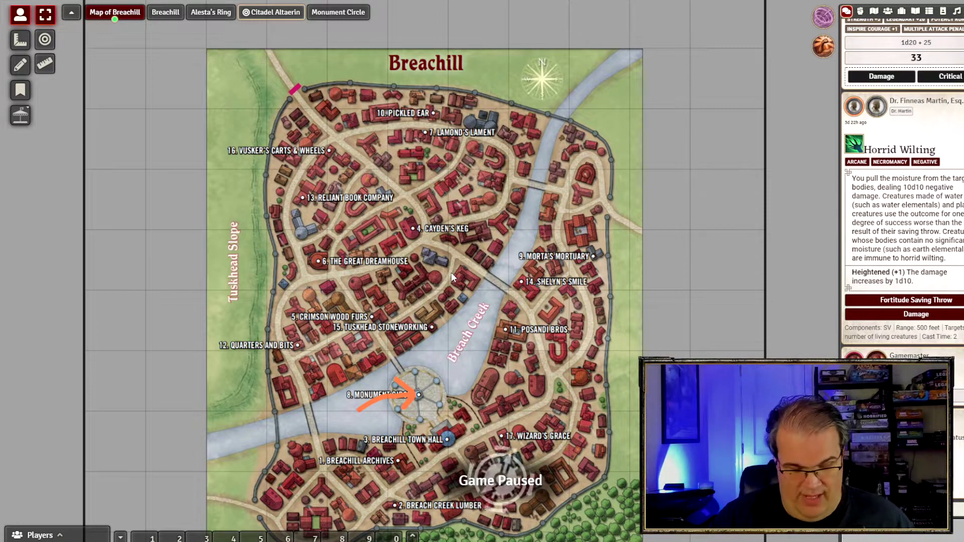
Step: Quick-search 'mind b' to open the Mind Blank spell sheet, then close it
key(ctrl+space)
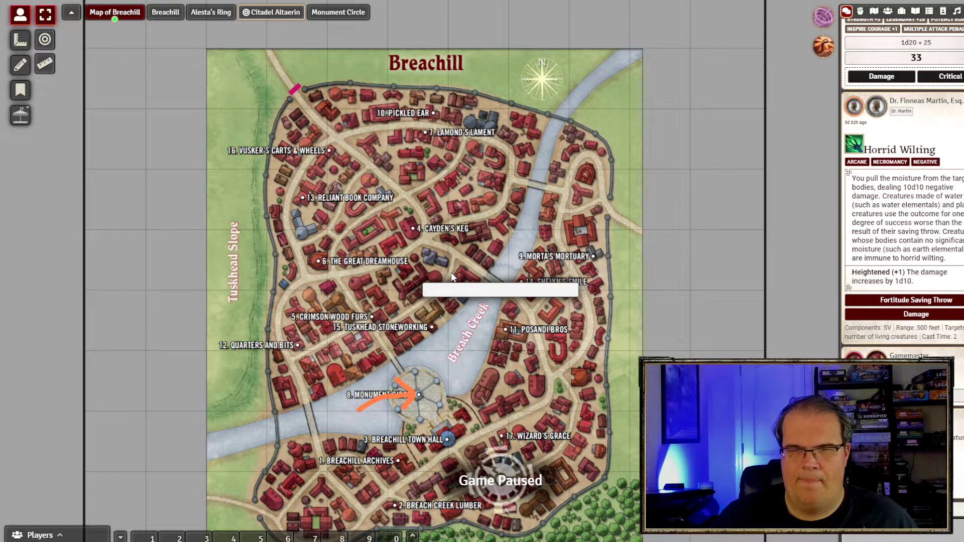
text(mind b)
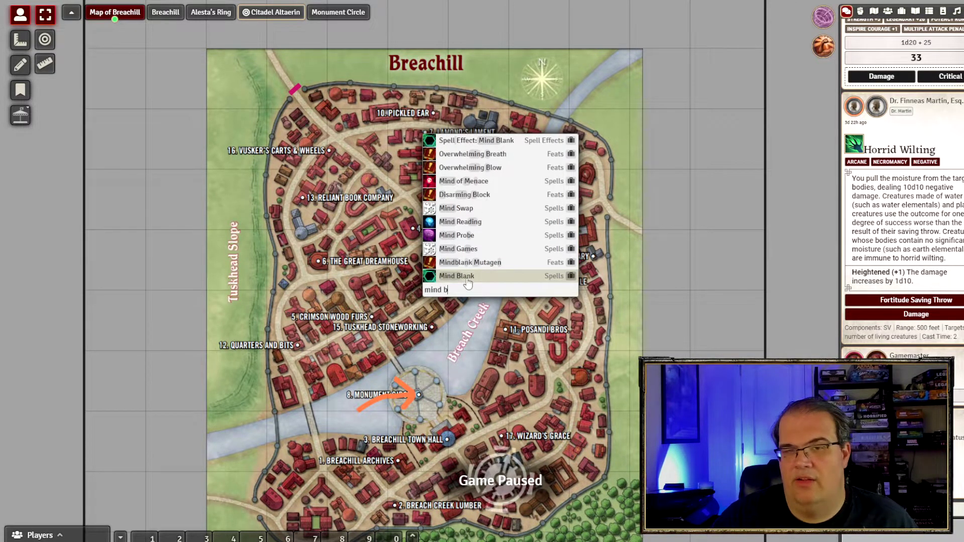
click(465, 276)
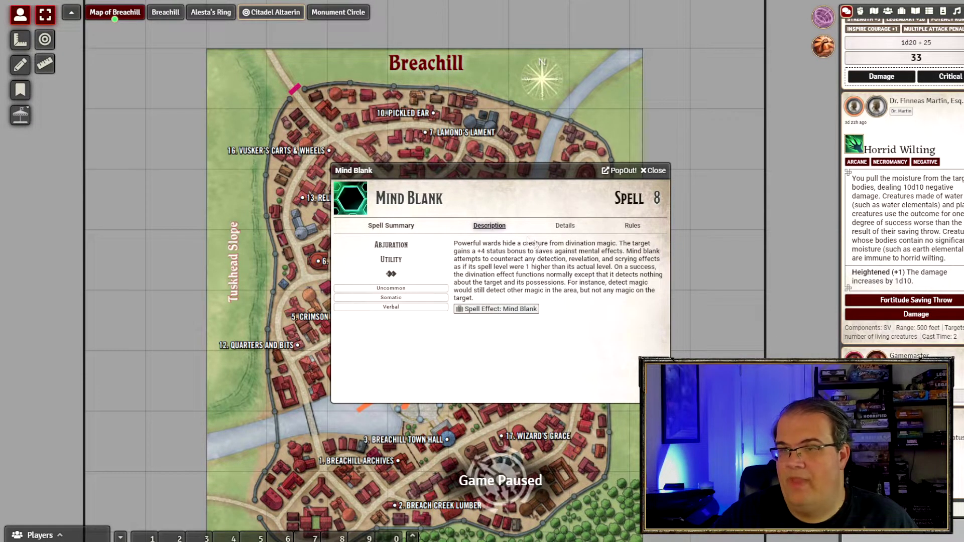
click(653, 171)
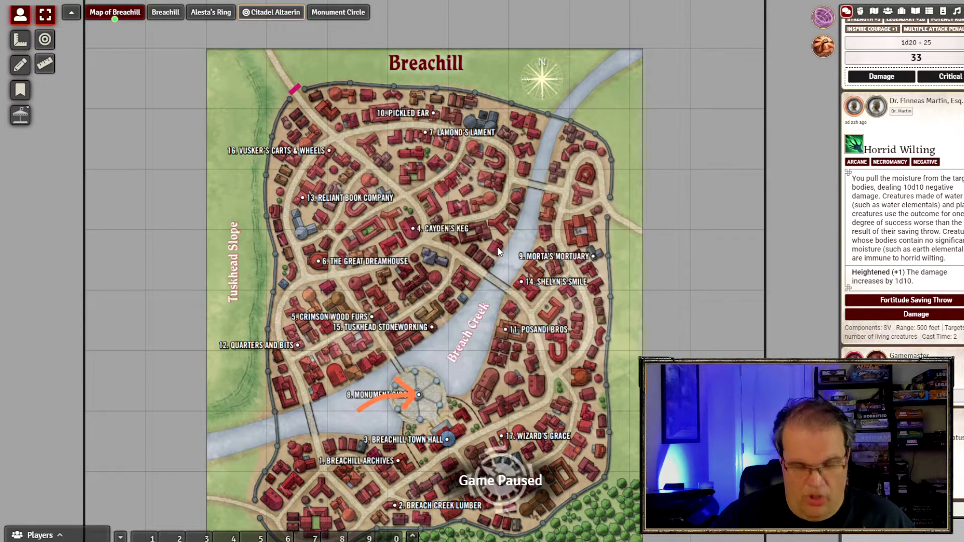
Step: Search 'lin' to view the Lingering Composition feat and its linked focus spell, then close both
key(ctrl+space)
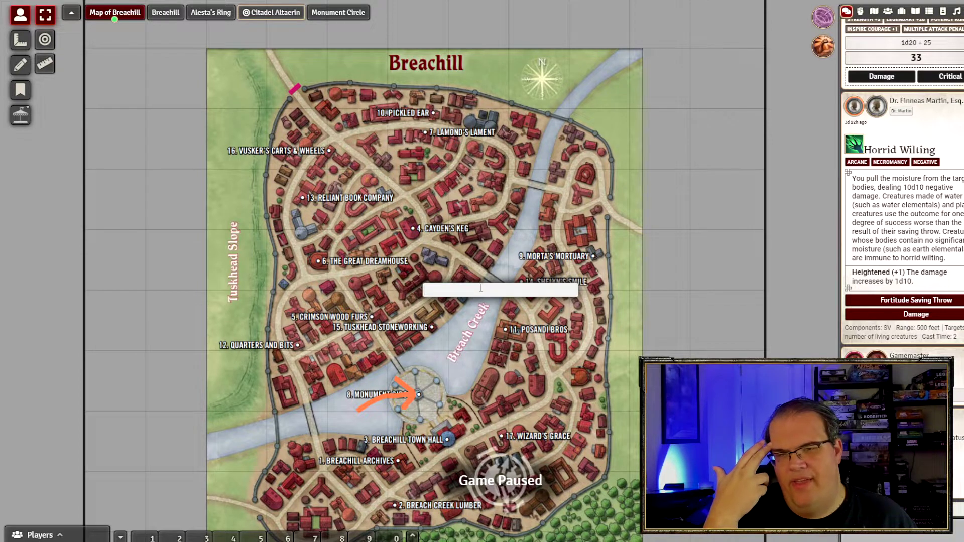
text(lin)
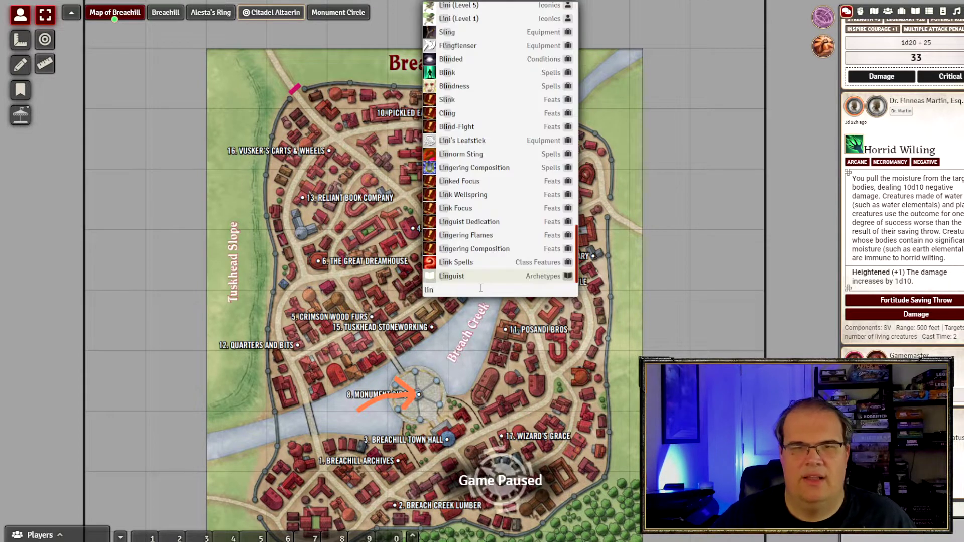
click(500, 255)
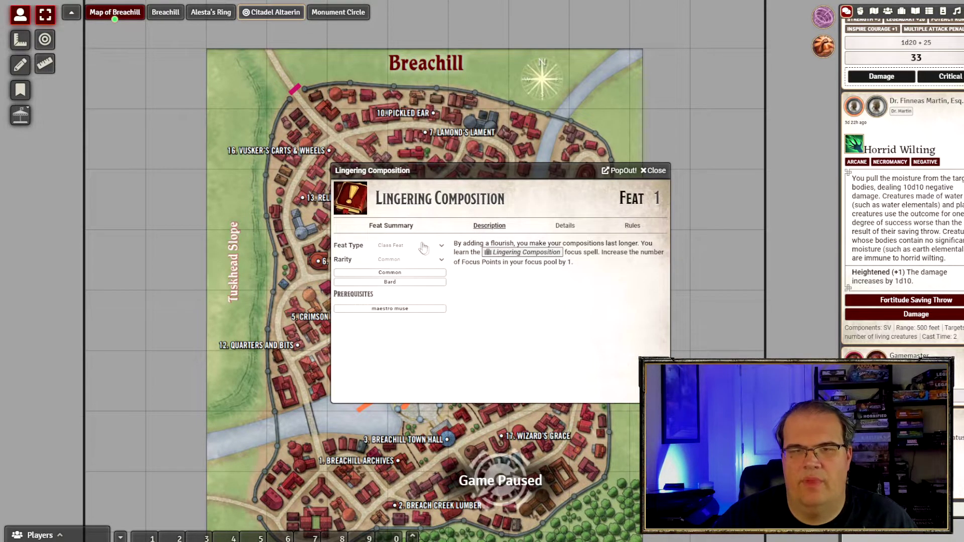
click(523, 252)
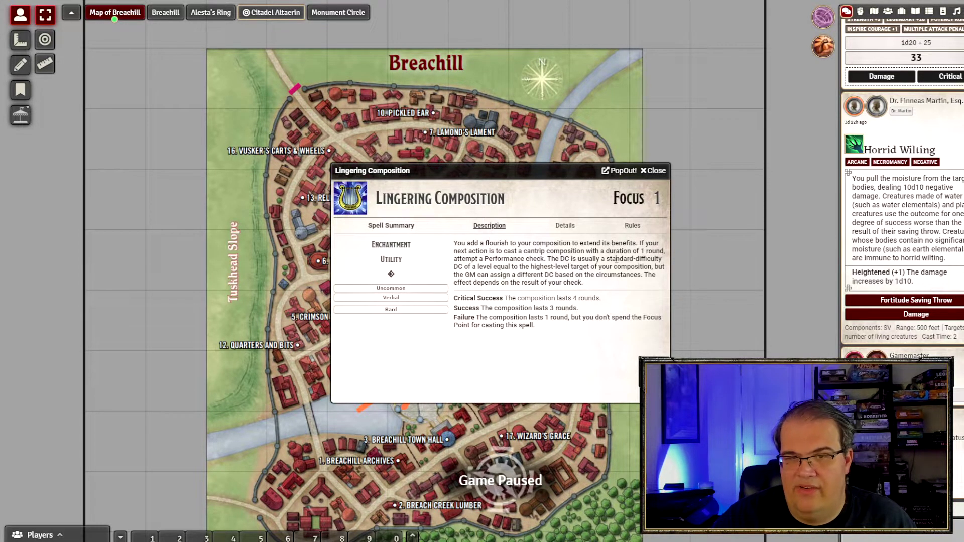
click(653, 171)
click(654, 171)
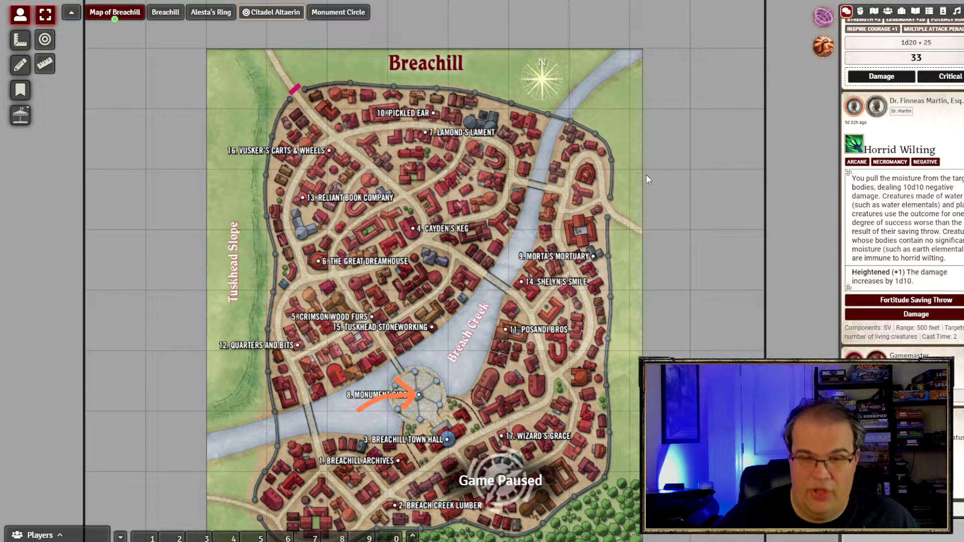
Step: Search 'drag' in Quick Insert, then dismiss the results by clicking the map
key(ctrl+space)
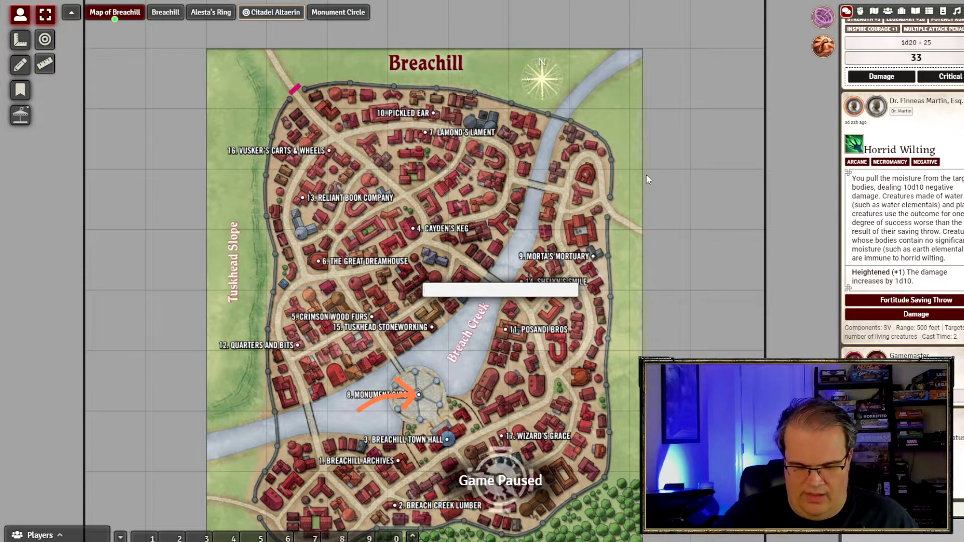
text(drago)
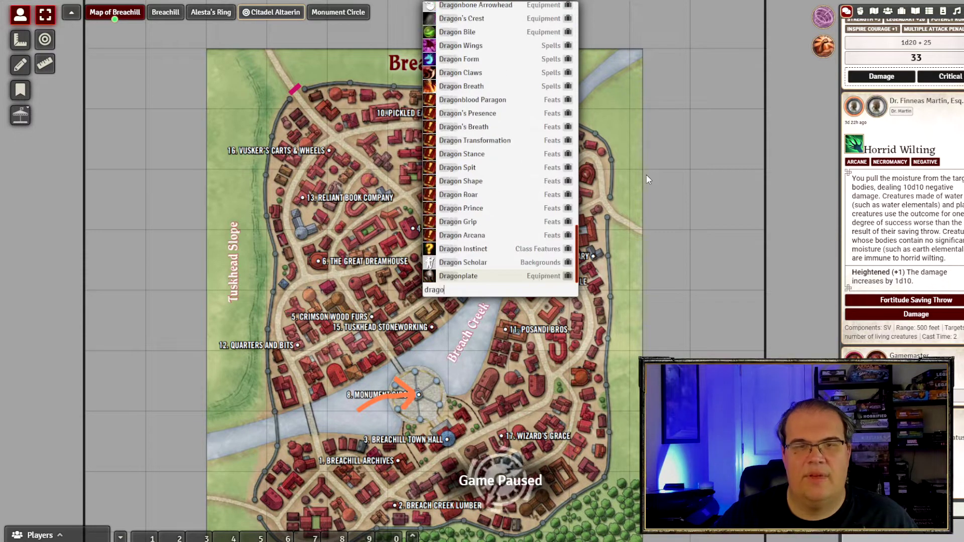
click(590, 324)
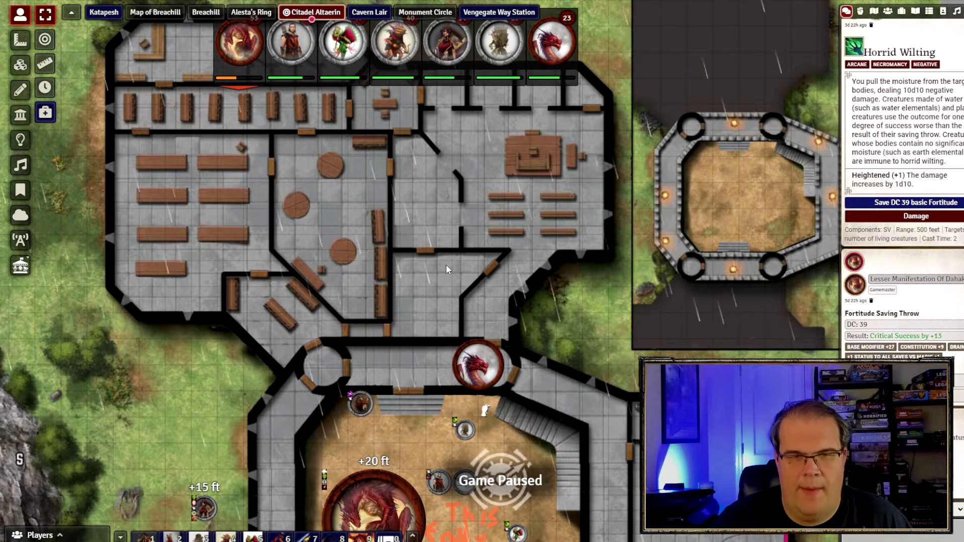
key(ctrl+space)
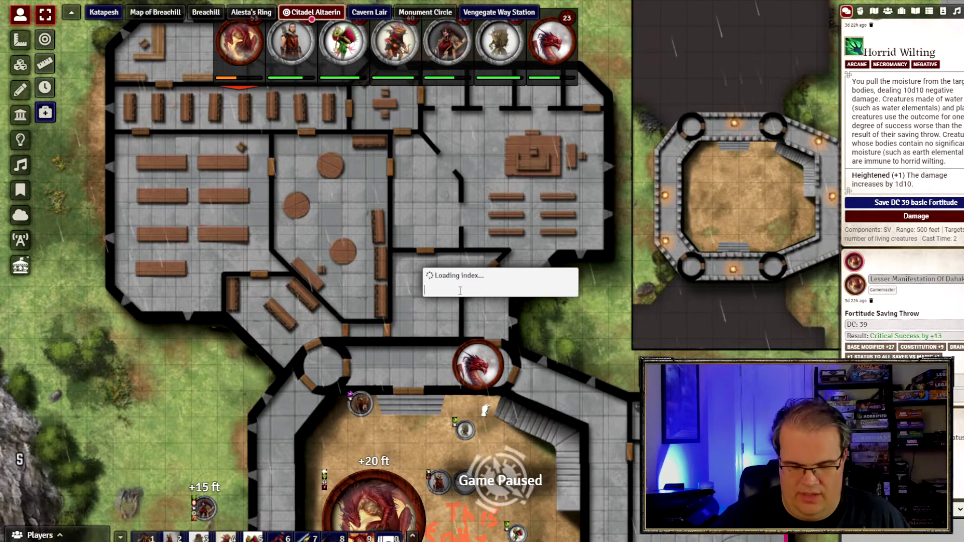
text(wall of)
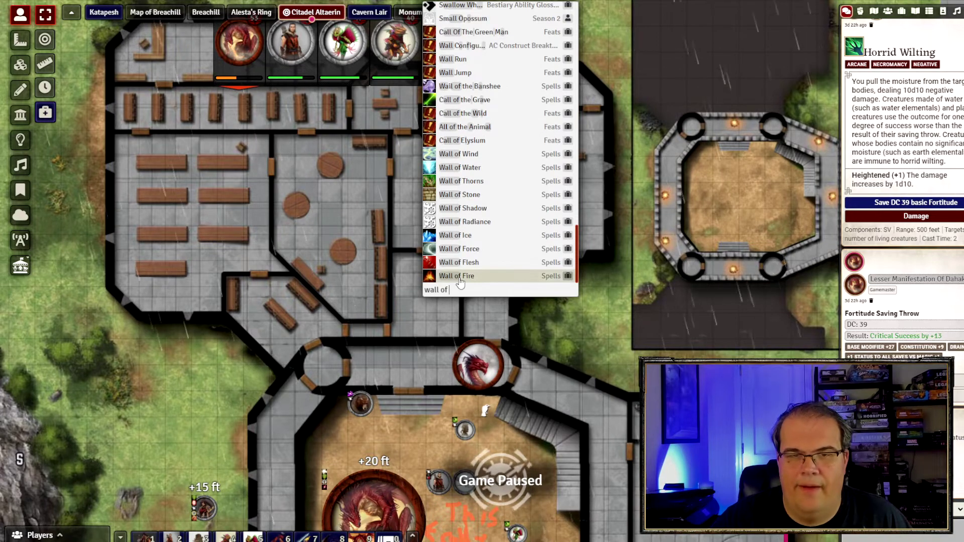
click(459, 276)
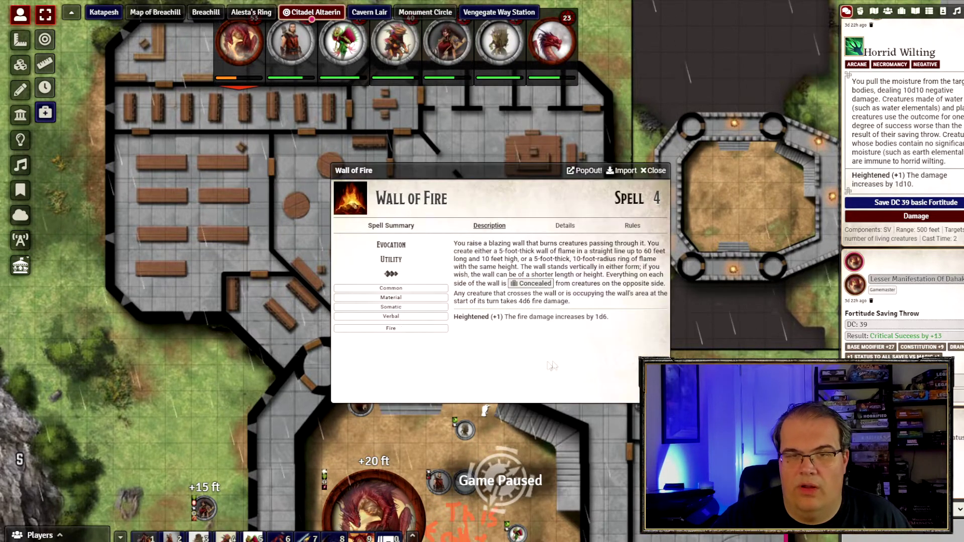
click(664, 172)
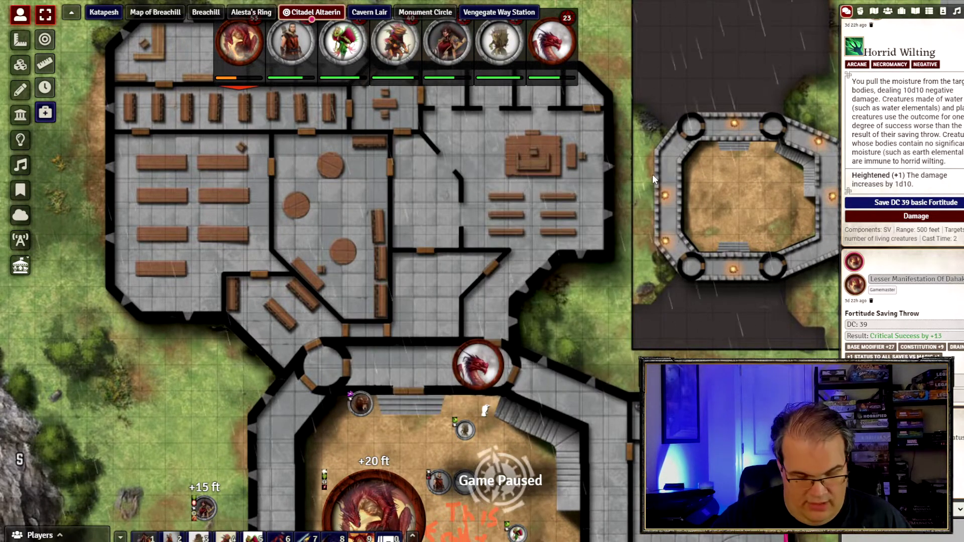
key(ctrl+space)
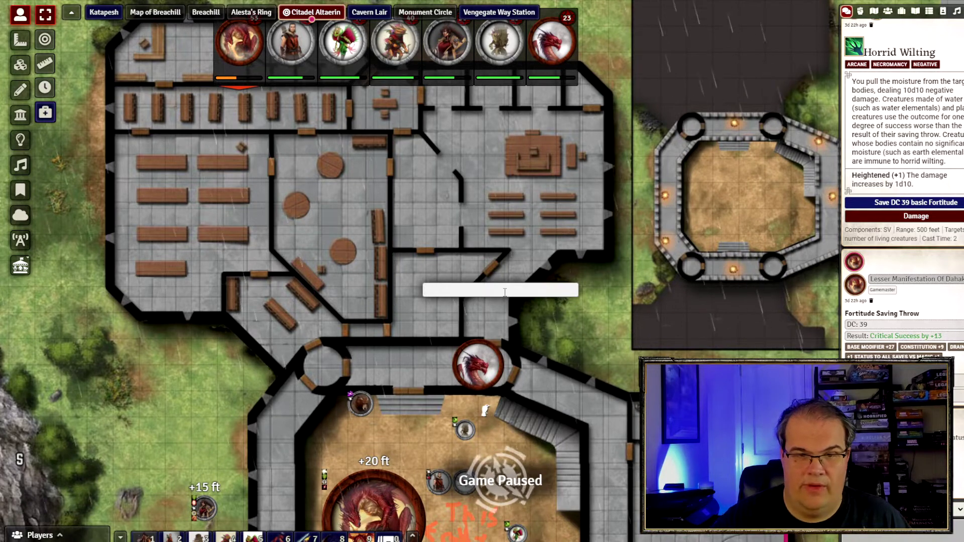
text(an)
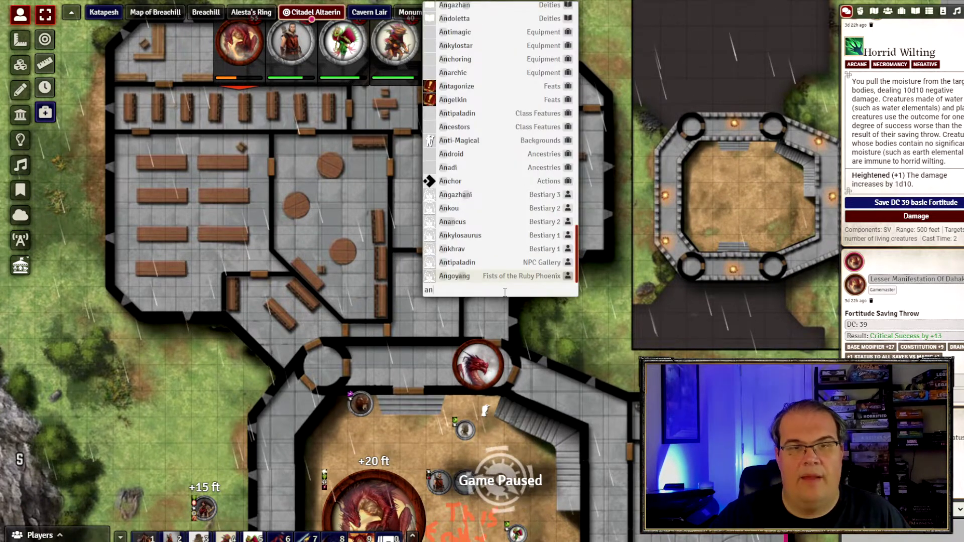
text(imated)
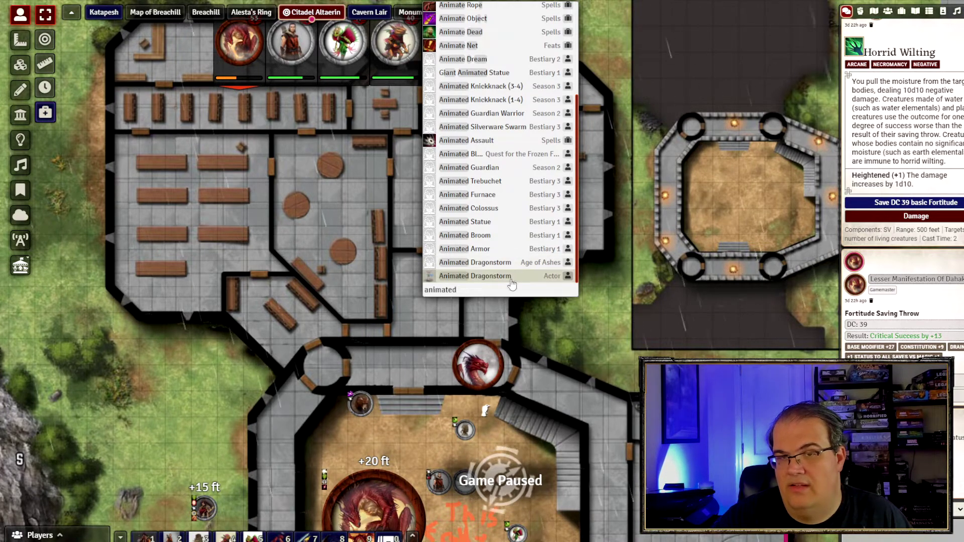
click(502, 276)
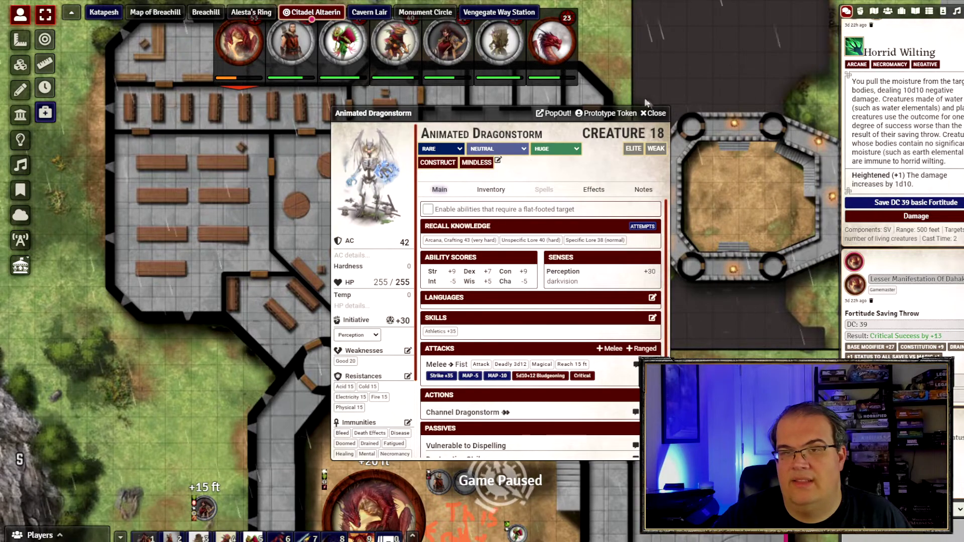
click(658, 113)
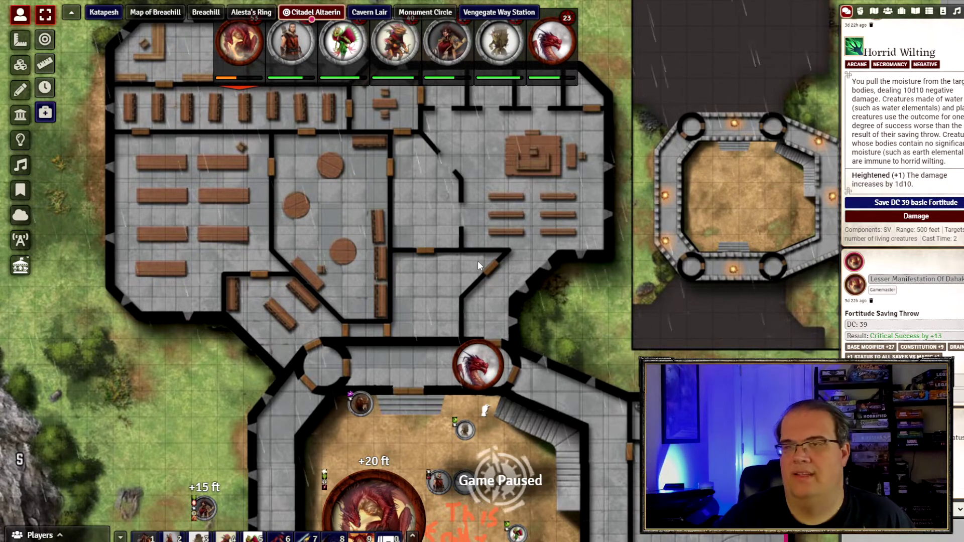
Step: Open Configure Settings on the Module Settings tab and expand the Quick Insert - Search Widget section
click(962, 11)
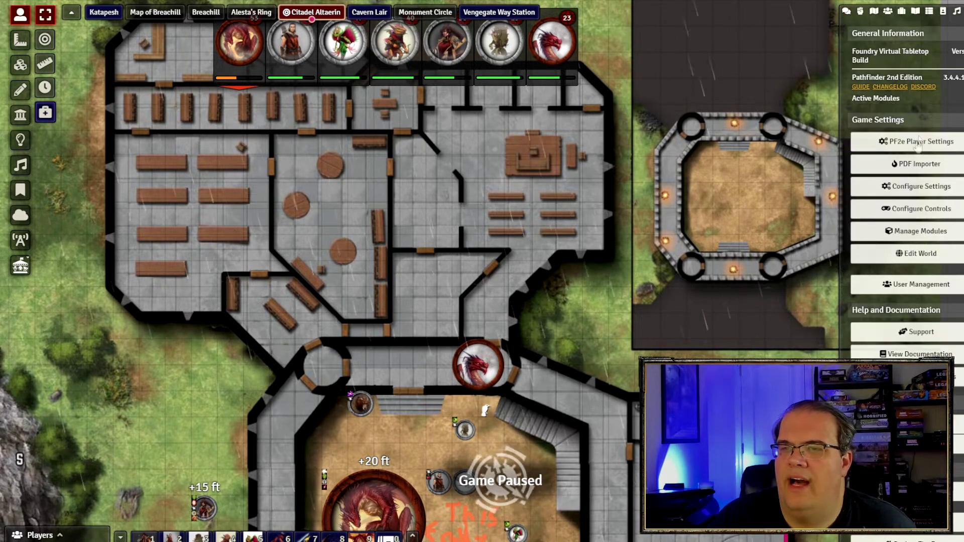
click(924, 187)
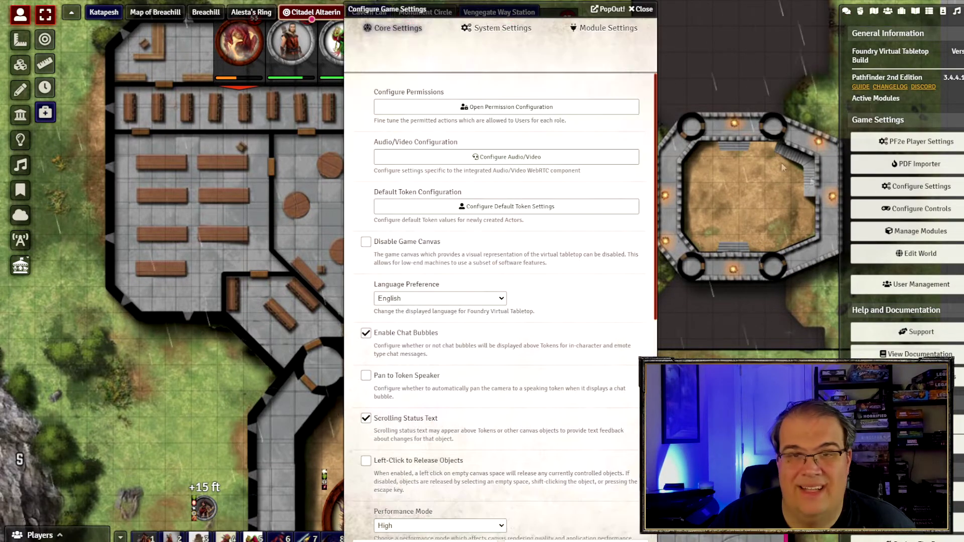
click(605, 28)
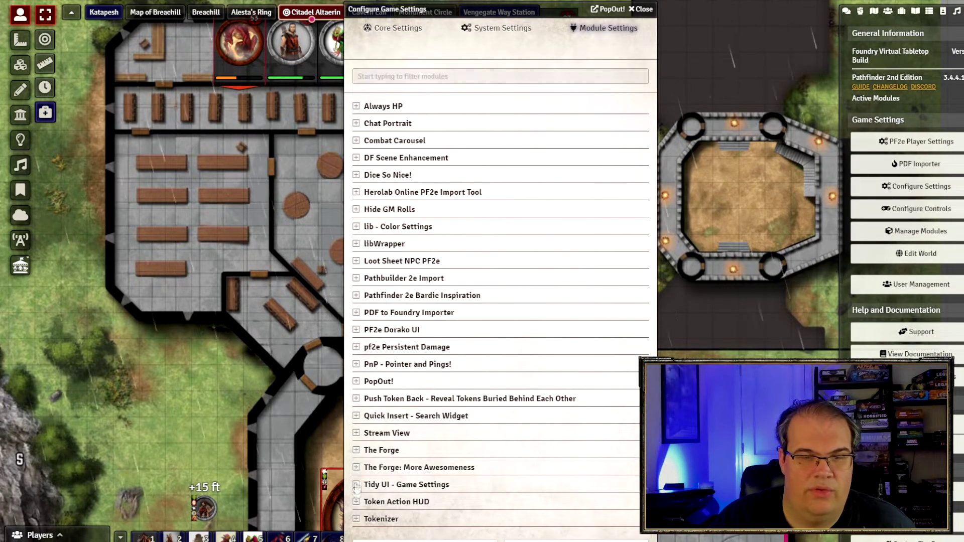
click(356, 416)
scroll(360, 408, down, 3)
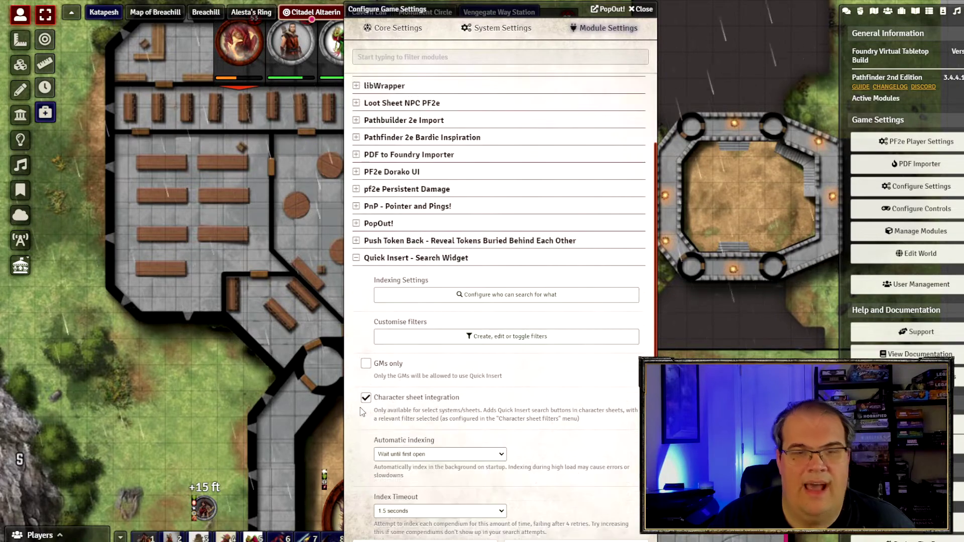
click(438, 297)
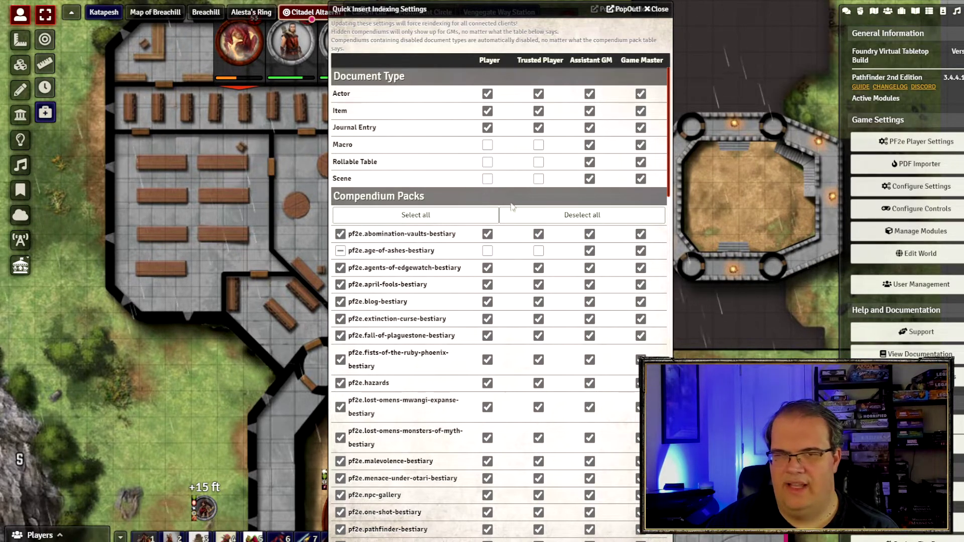
scroll(511, 203, down, 7)
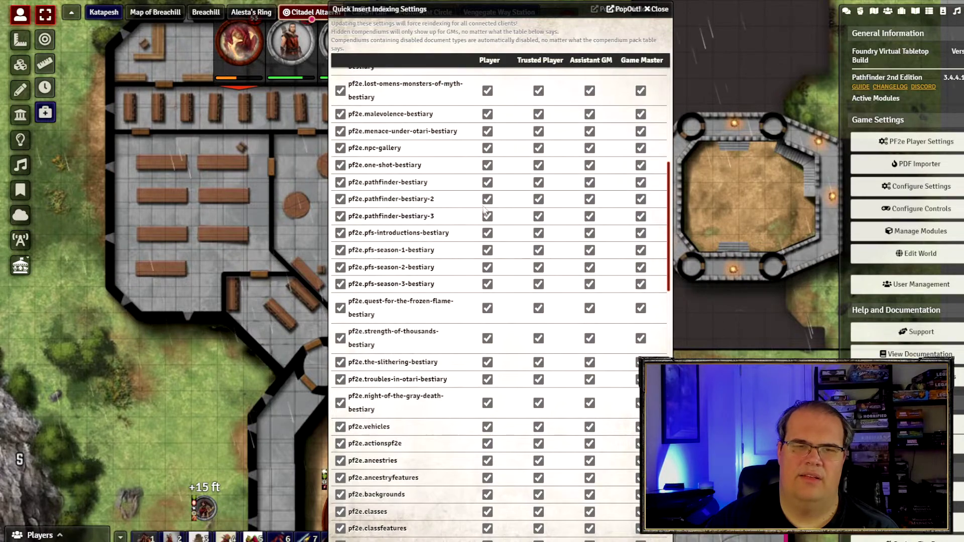
scroll(483, 208, down, 8)
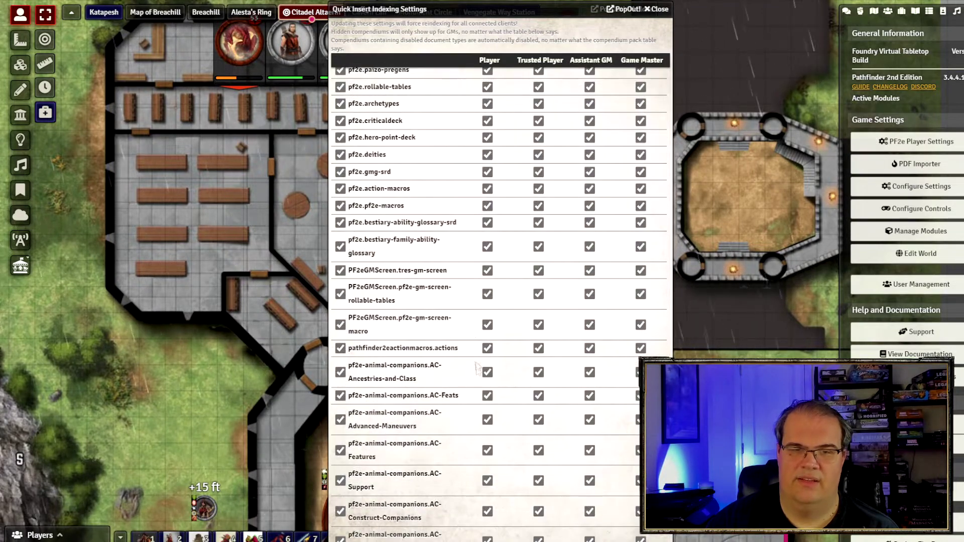
scroll(475, 352, down, 3)
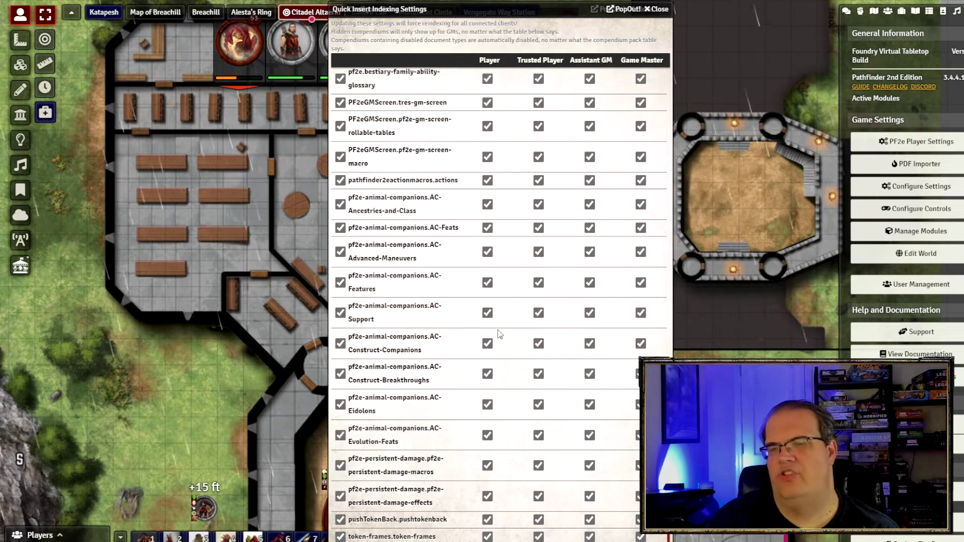
scroll(524, 134, down, 15)
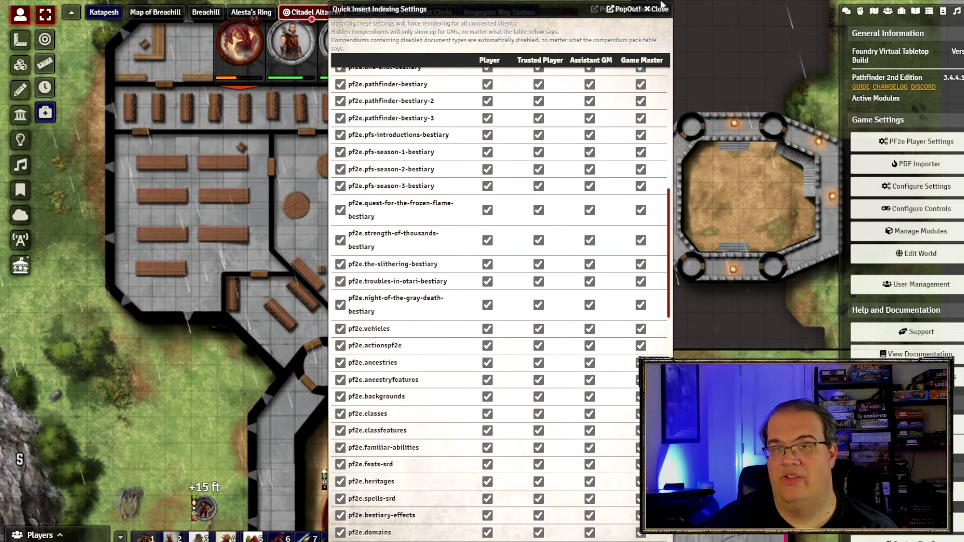
click(663, 8)
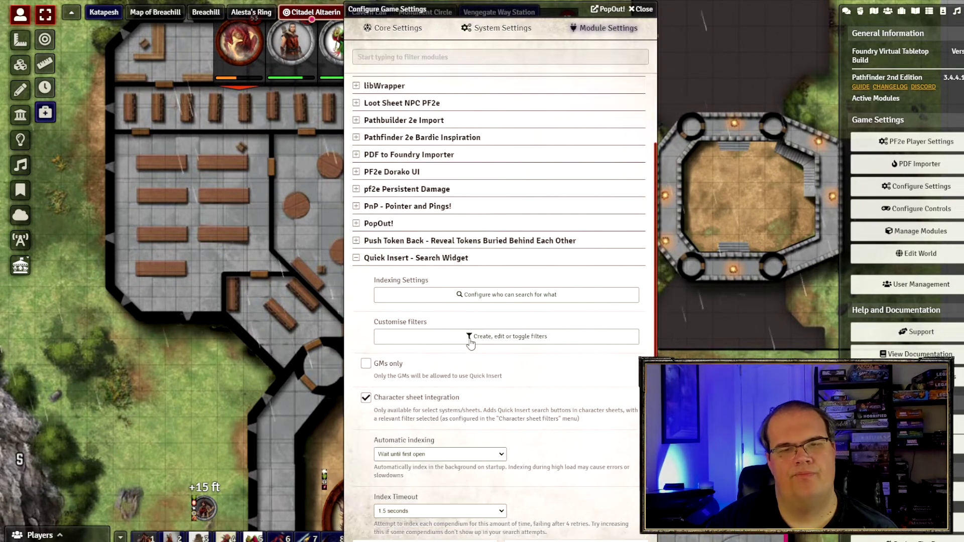
Step: Open 'Create, edit or toggle filters' to list the pf2e compendium filters
click(519, 343)
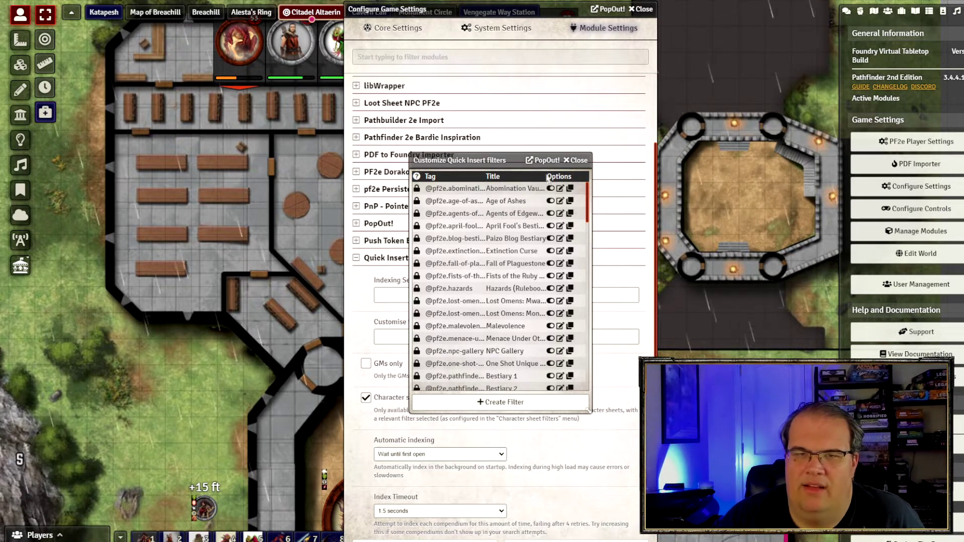
Step: Close the filters list, shift the settings window left, and scroll to the Default Action options
click(578, 160)
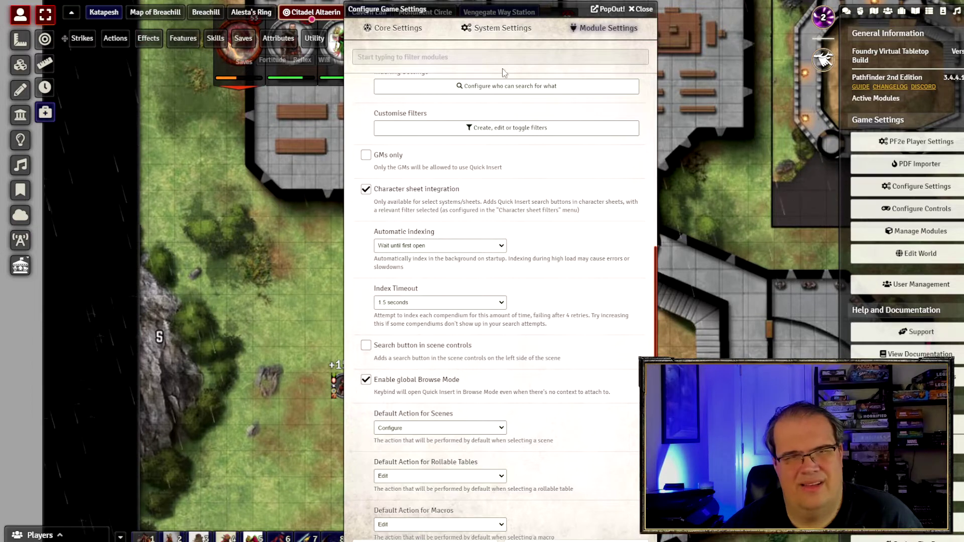
drag(503, 9, 441, 9)
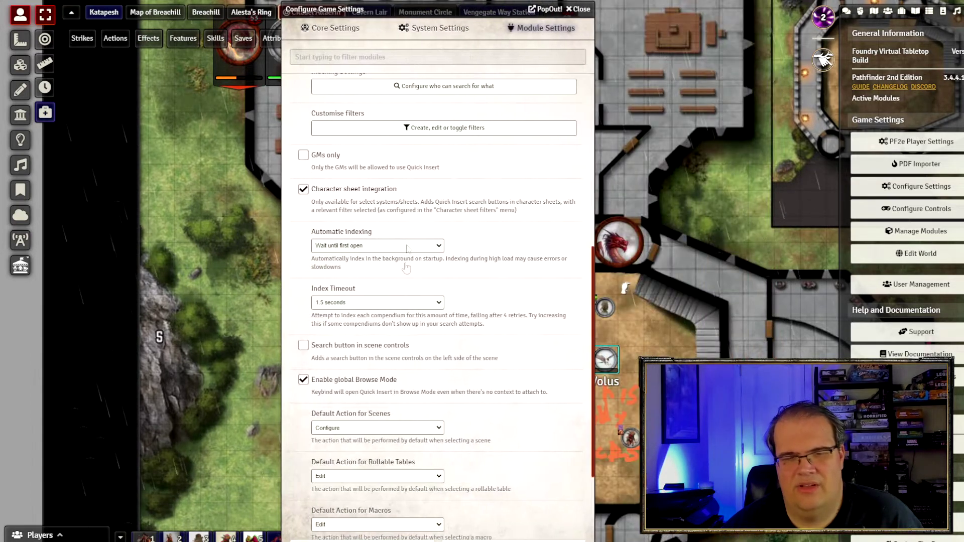
scroll(340, 338, down, 2)
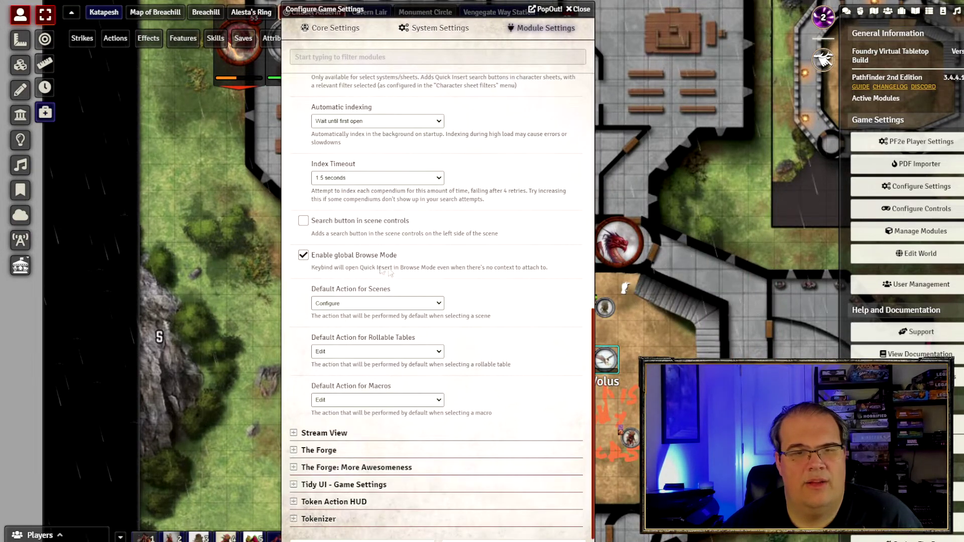